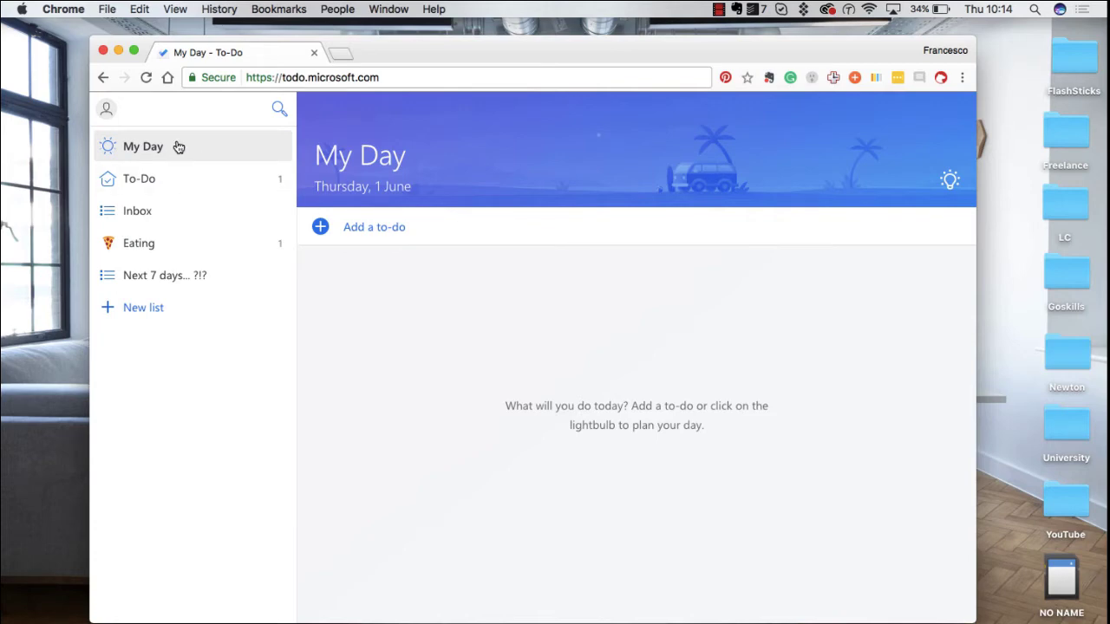
Step: Enter the to-do 'Create full Microsoft ToDo review' in the My Day list
{"action": "left_click", "coordinate": [364, 228]}
{"action": "type", "text": "Create full Microsoft ToDo review"}
{"action": "key", "text": "Return"}
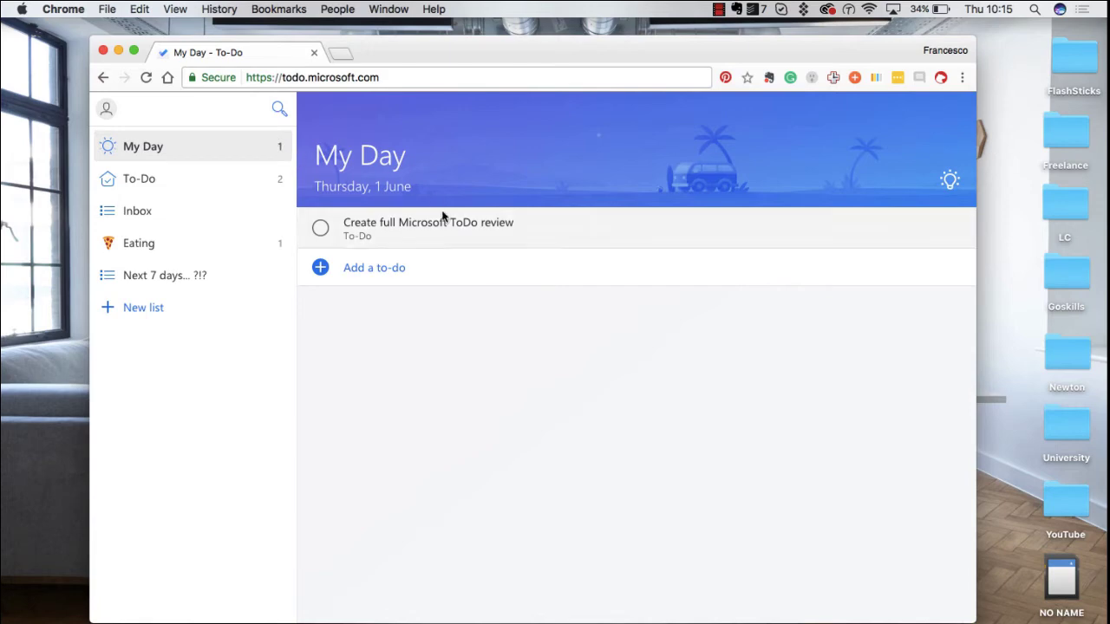
Step: Open the review task's details from My Day and remove it from My Day
{"action": "left_click", "coordinate": [232, 175]}
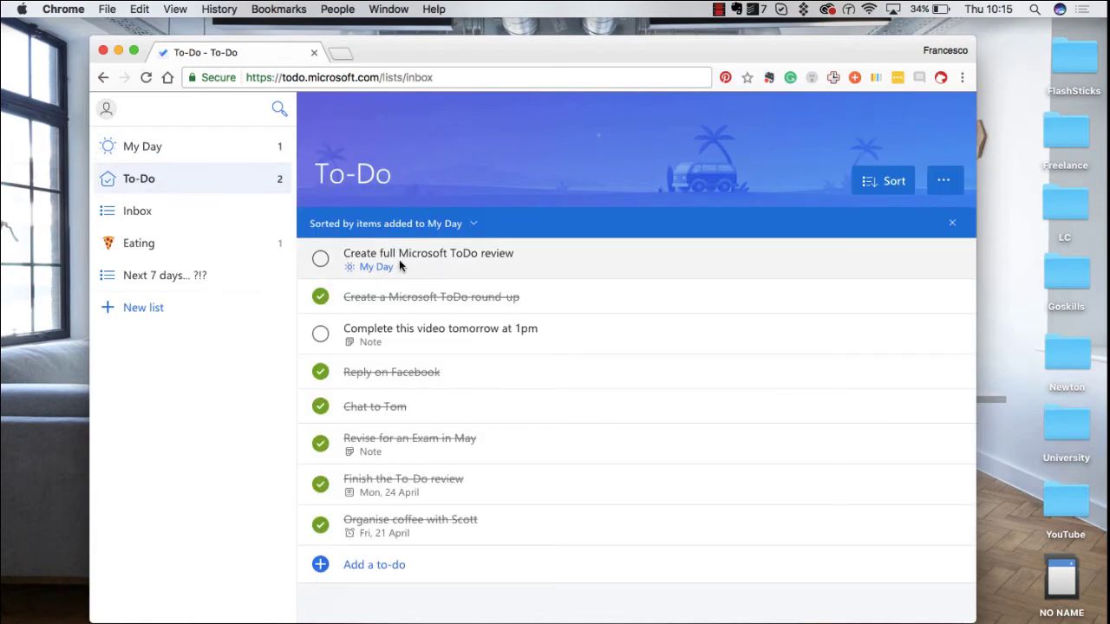
{"action": "left_click", "coordinate": [214, 140]}
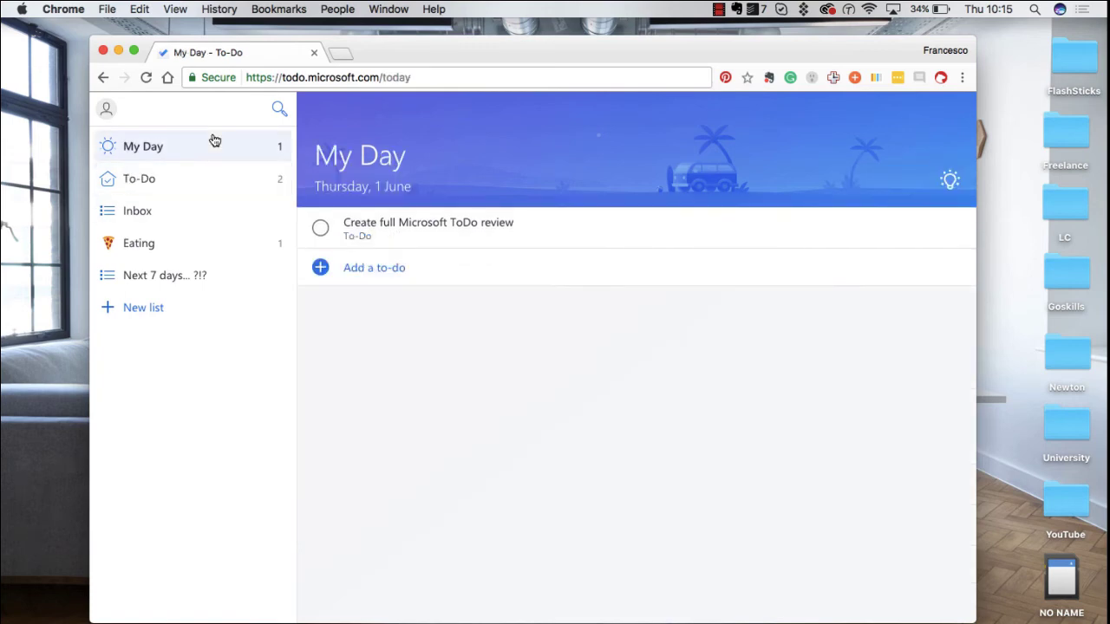
{"action": "left_click", "coordinate": [485, 236]}
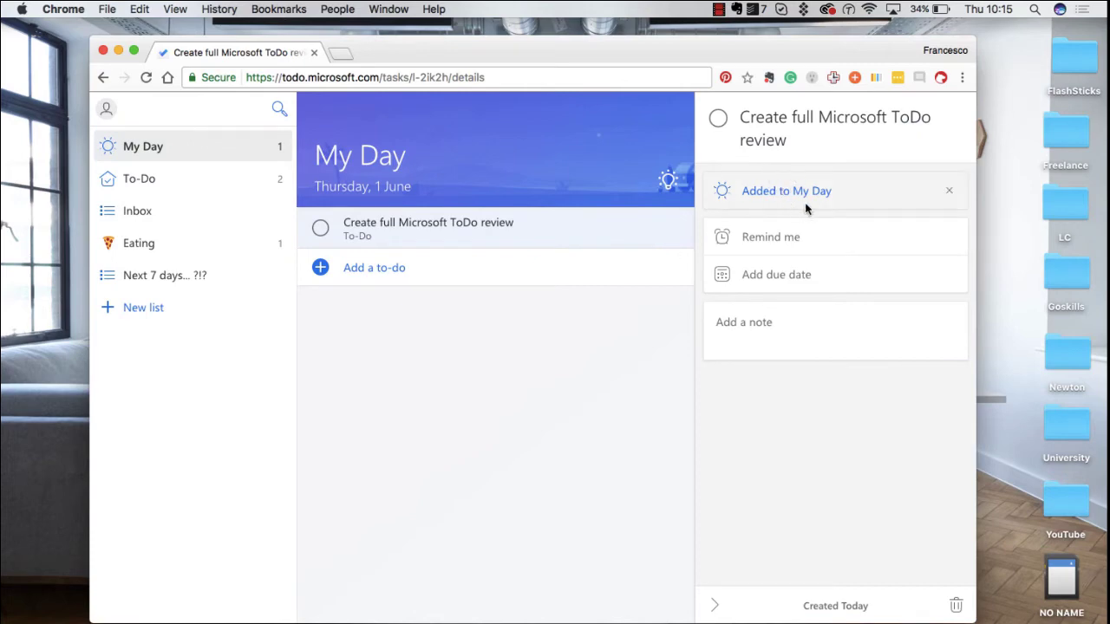
{"action": "mouse_move", "coordinate": [800, 192]}
{"action": "left_click", "coordinate": [954, 186]}
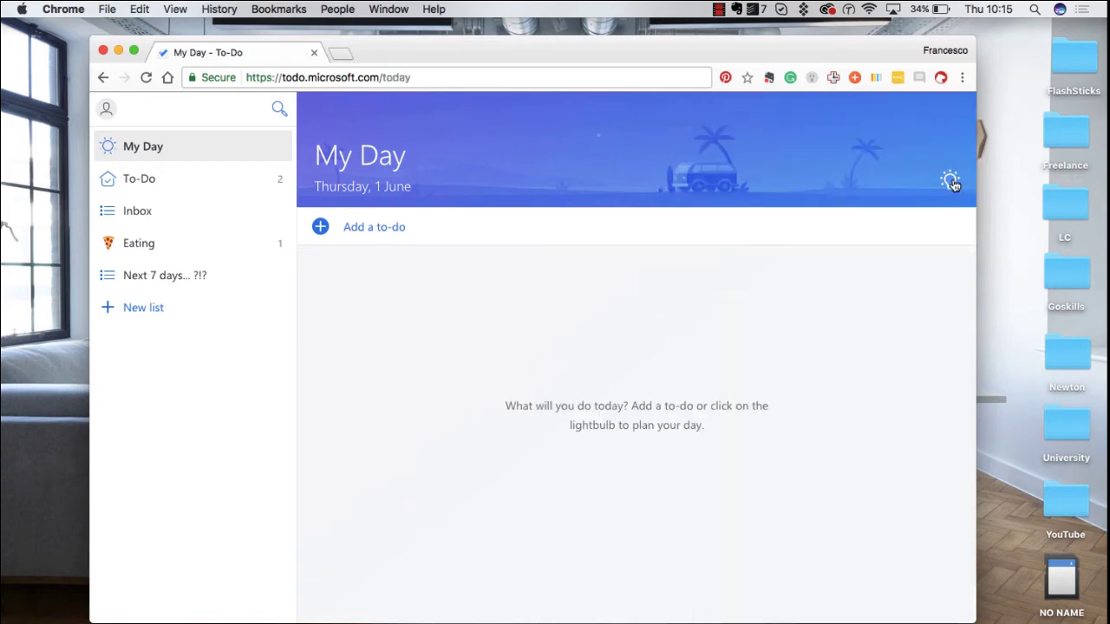
Step: Re-add the review task to My Day from the To-Do list and view its reminder options
{"action": "left_click", "coordinate": [185, 193]}
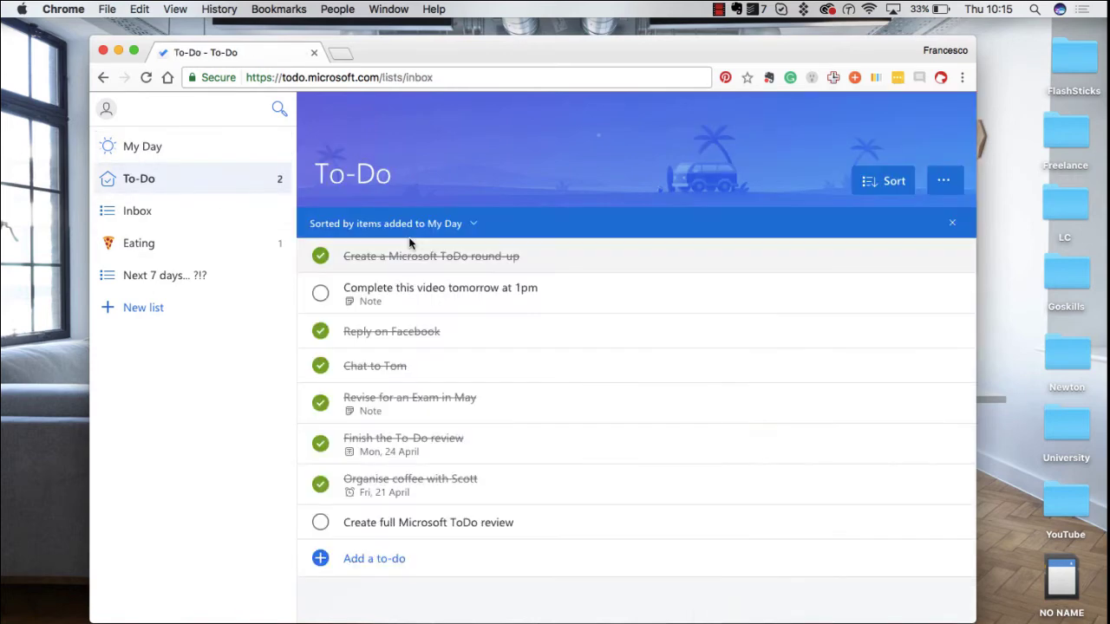
{"action": "left_click", "coordinate": [515, 524]}
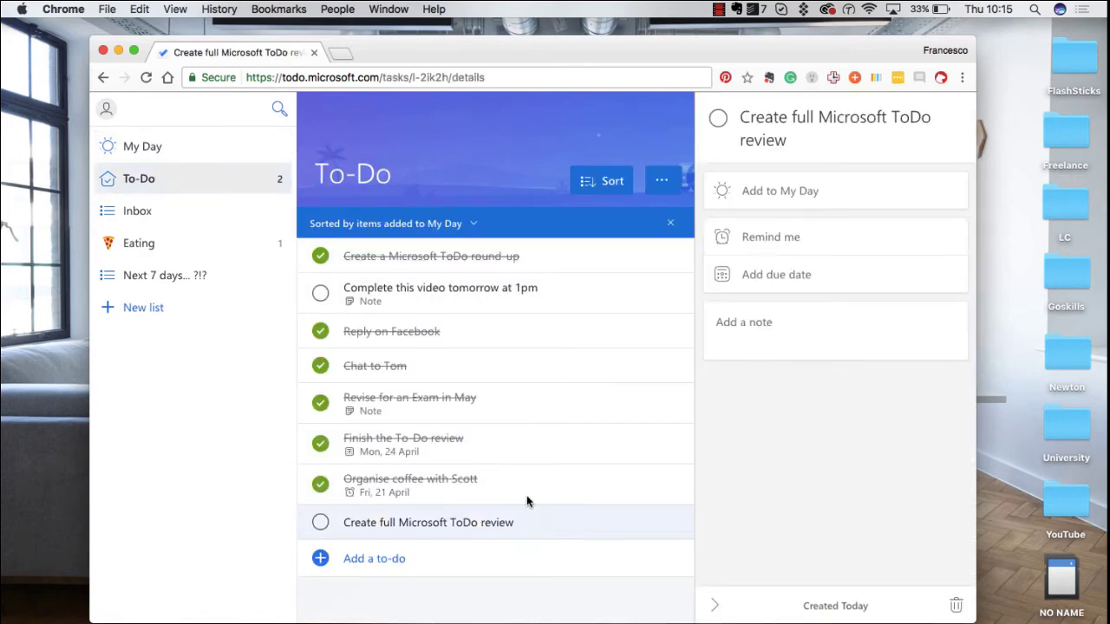
{"action": "left_click", "coordinate": [824, 198]}
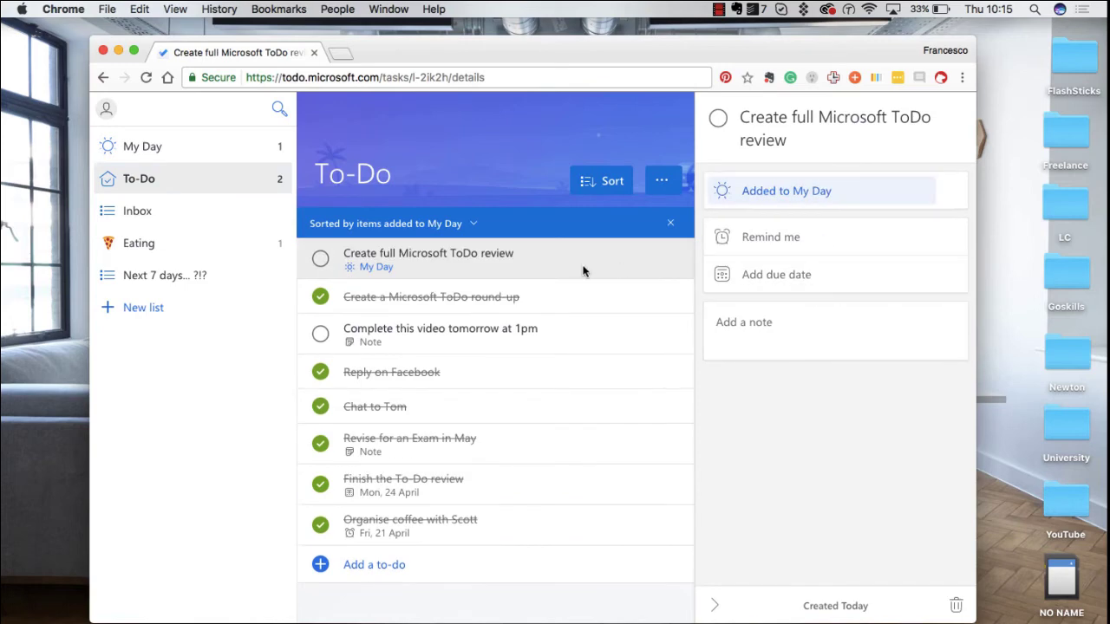
{"action": "left_click", "coordinate": [781, 242]}
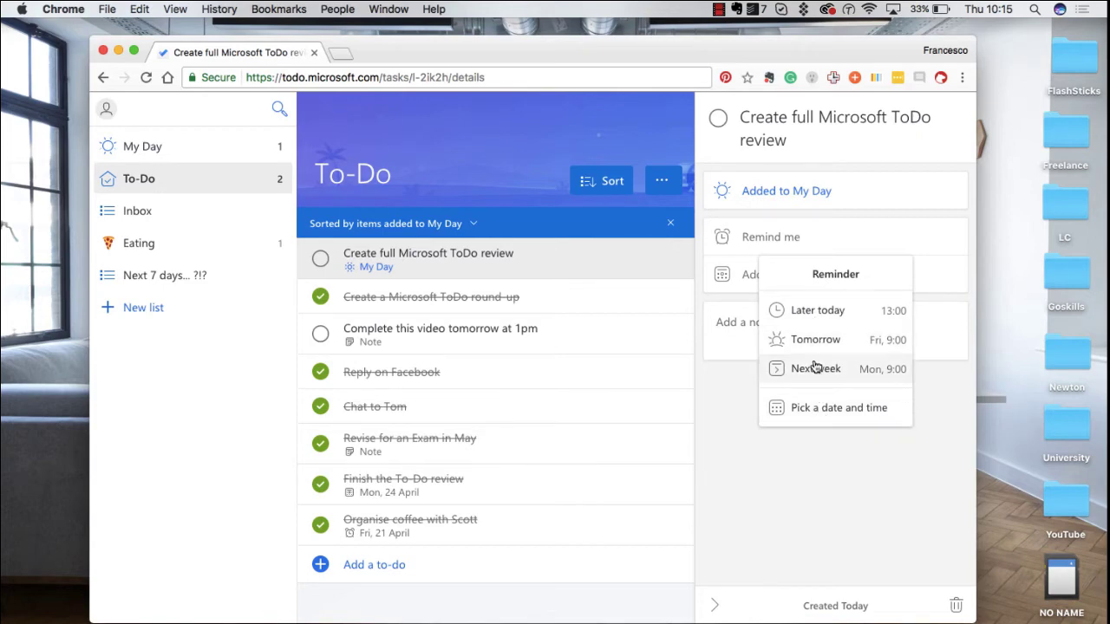
Step: Glance at due-date and note options, then check off the review task in My Day
{"action": "left_click", "coordinate": [785, 276]}
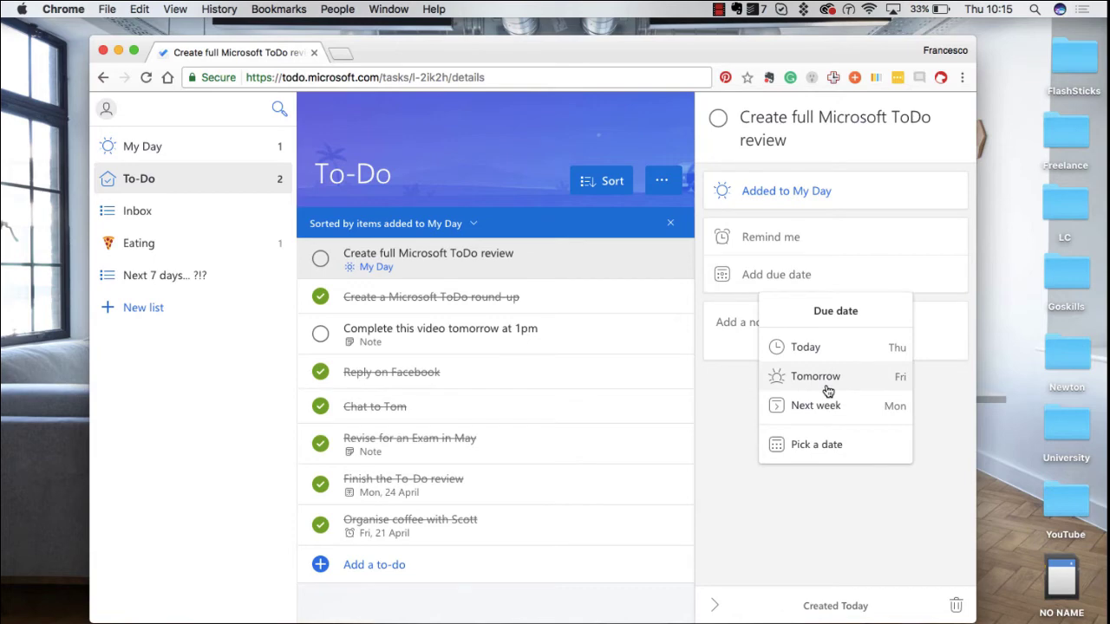
{"action": "left_click", "coordinate": [751, 432]}
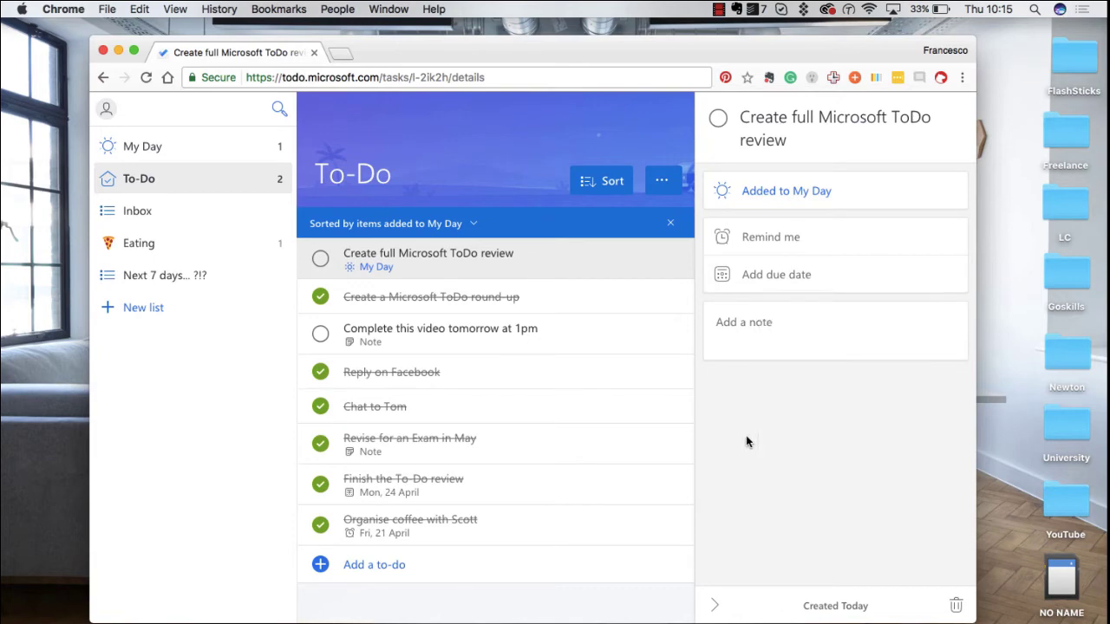
{"action": "left_click", "coordinate": [779, 339]}
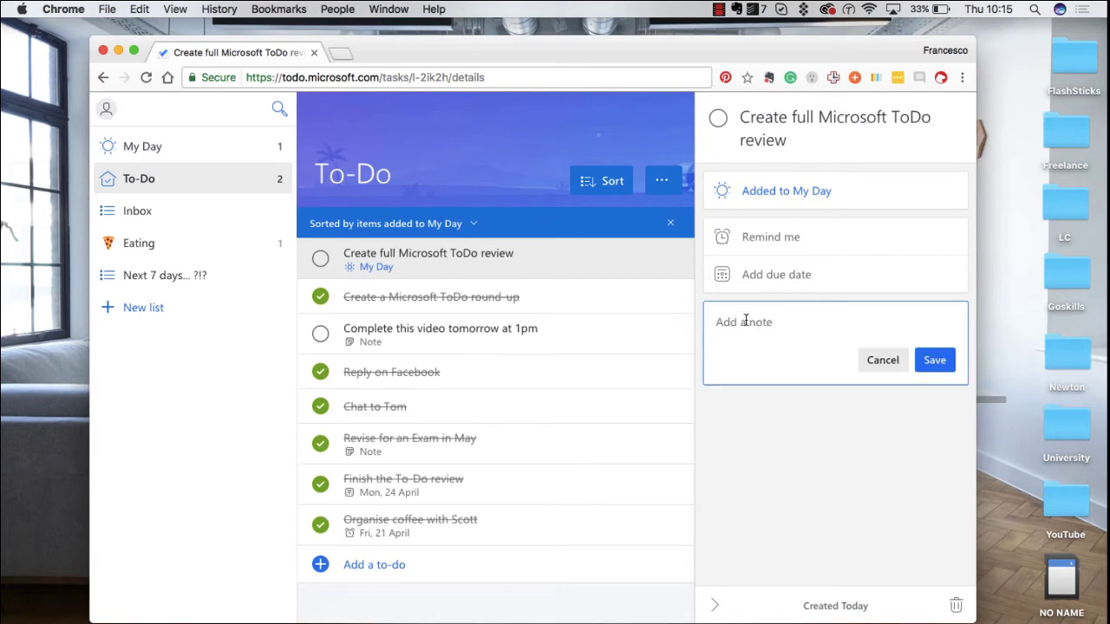
{"action": "left_click", "coordinate": [179, 150]}
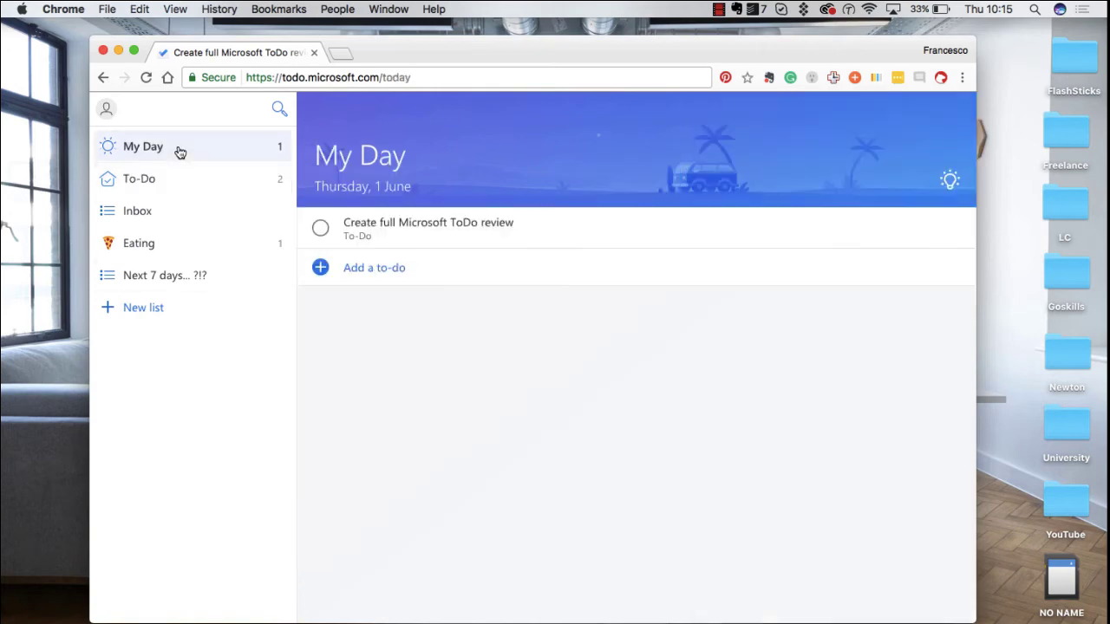
{"action": "left_click", "coordinate": [320, 230]}
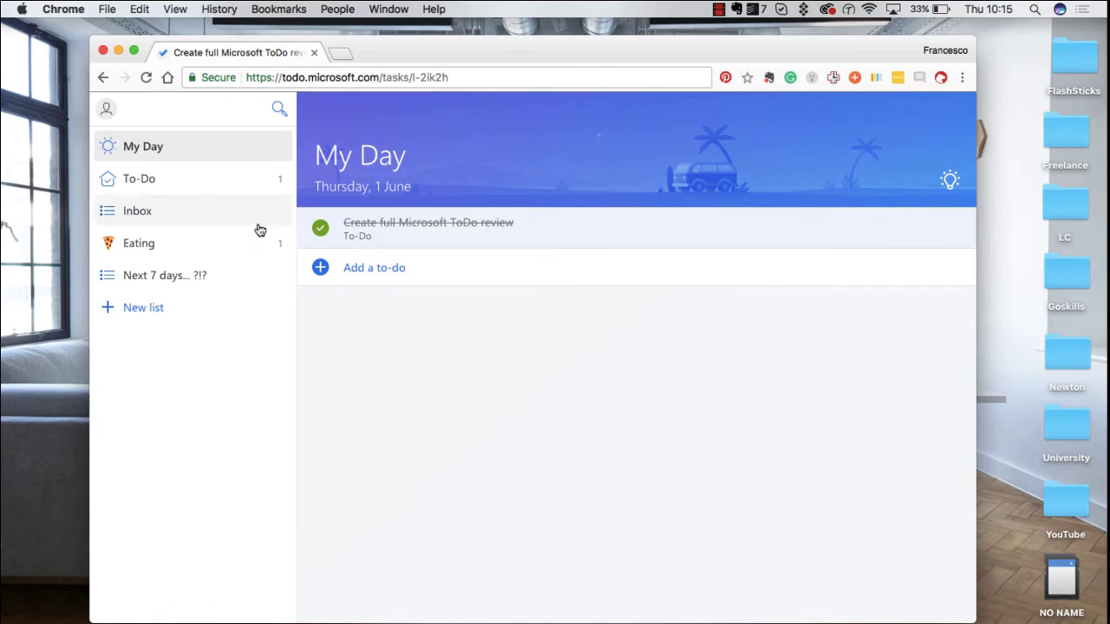
Step: Create a new list named 'Movies to Watch'
{"action": "left_click", "coordinate": [196, 211]}
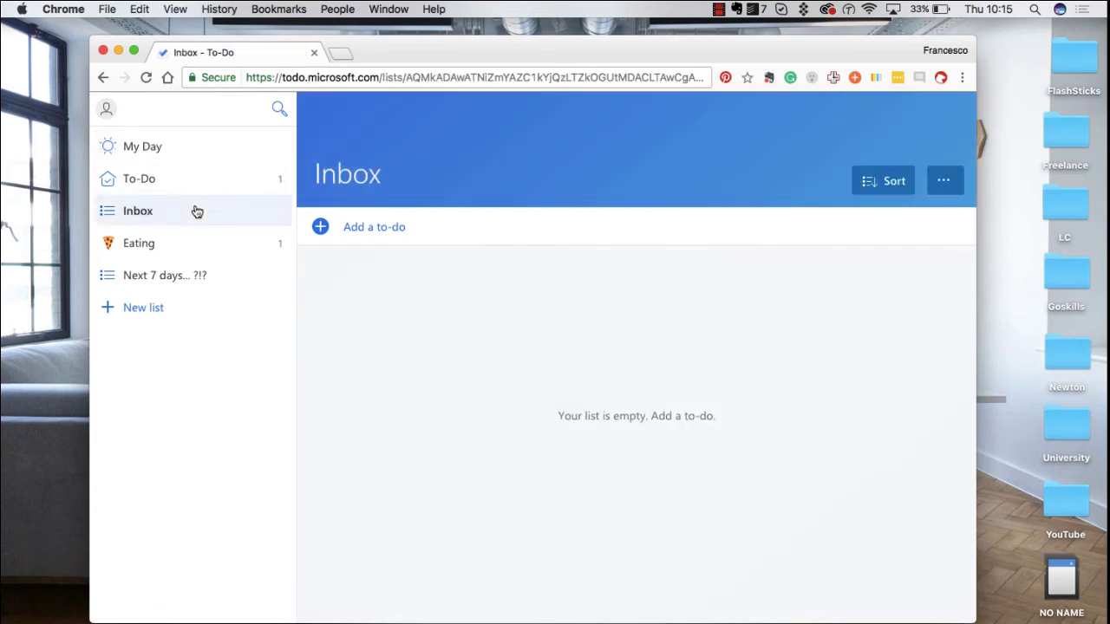
{"action": "left_click", "coordinate": [155, 308]}
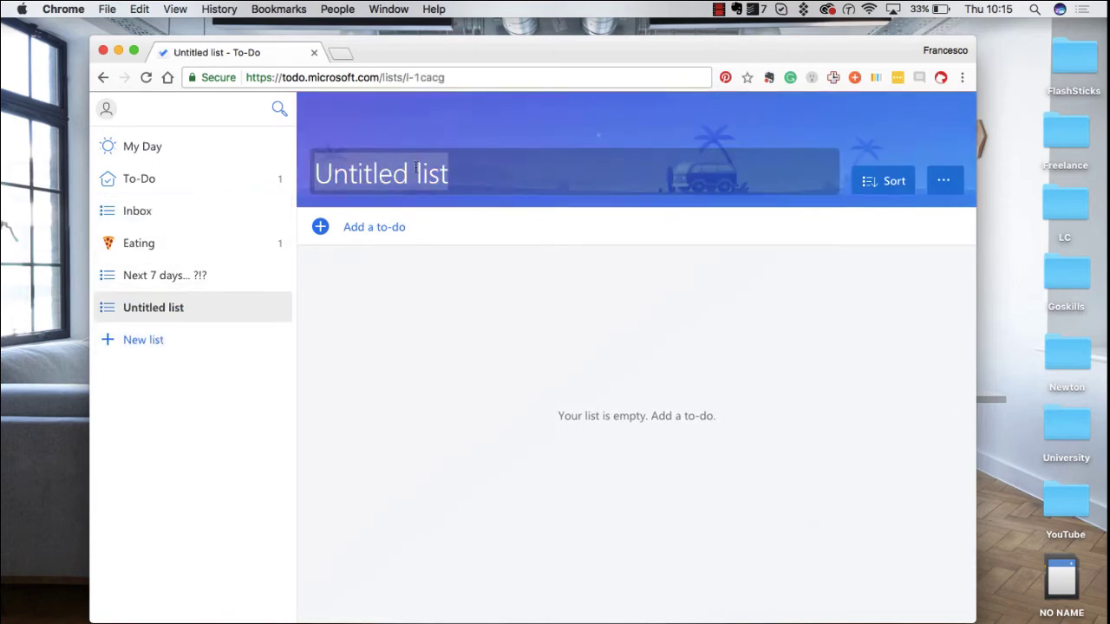
{"action": "type", "text": "Movuie"}
{"action": "key", "text": "BackSpace"}
{"action": "key", "text": "BackSpace"}
{"action": "type", "text": "ies to Watch"}
{"action": "key", "text": "Return"}
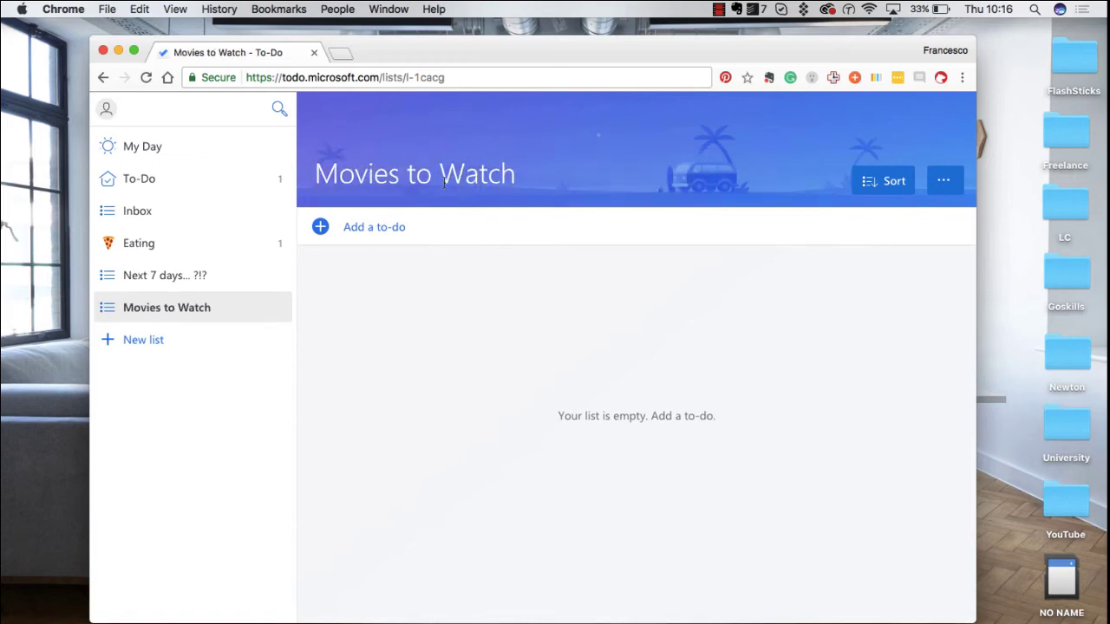
Step: Preview red, green and light-blue themes, then apply the blue mountain landscape image
{"action": "left_click", "coordinate": [943, 181]}
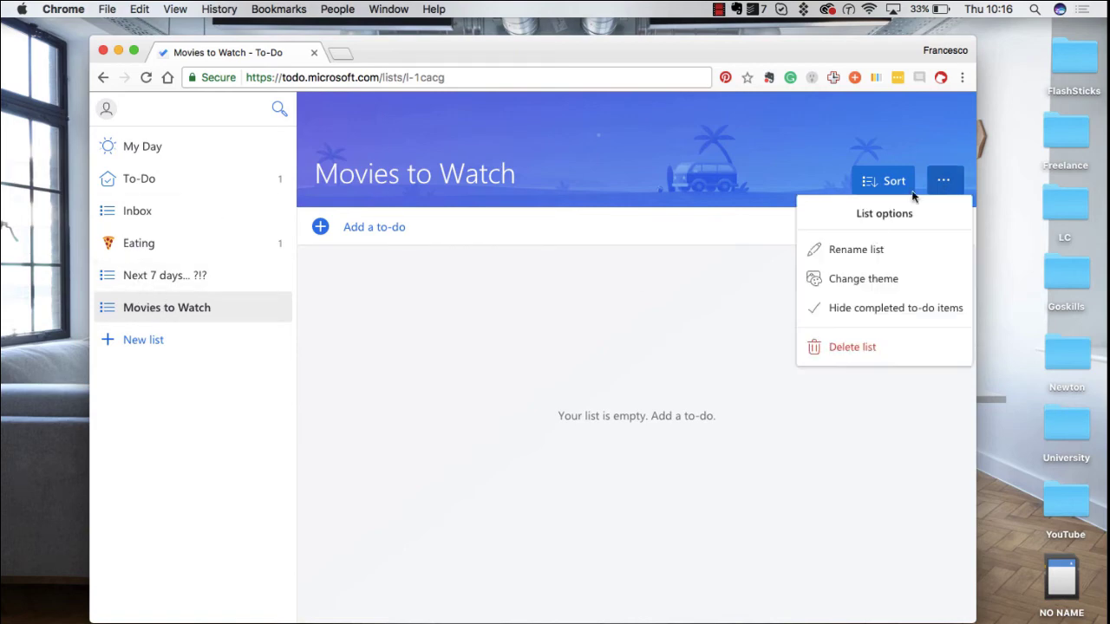
{"action": "left_click", "coordinate": [823, 279]}
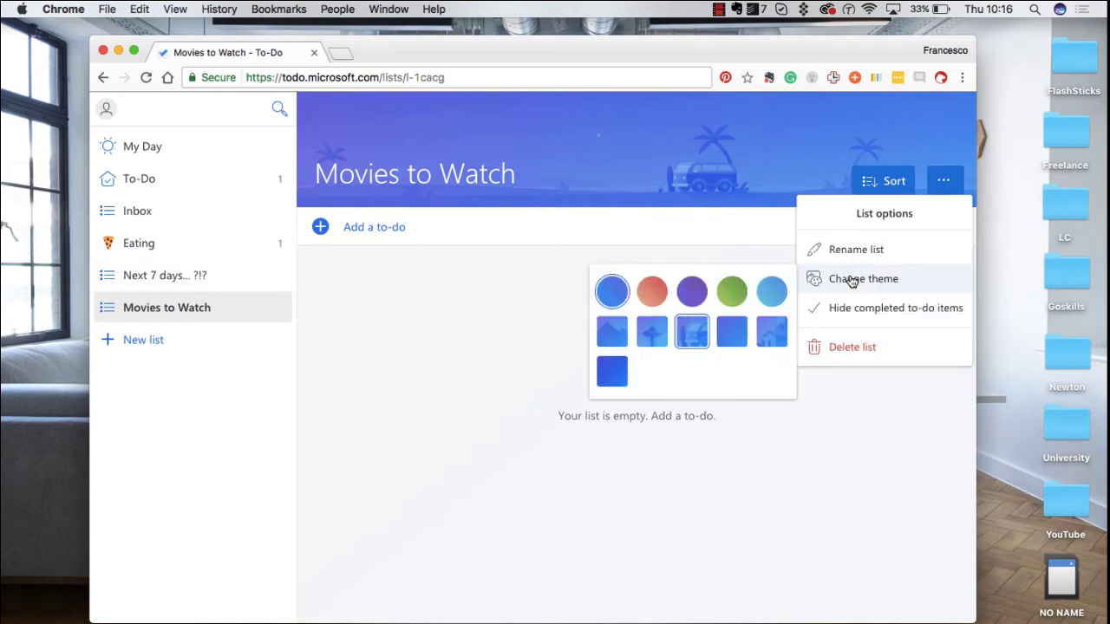
{"action": "left_click", "coordinate": [660, 293]}
{"action": "left_click", "coordinate": [733, 292]}
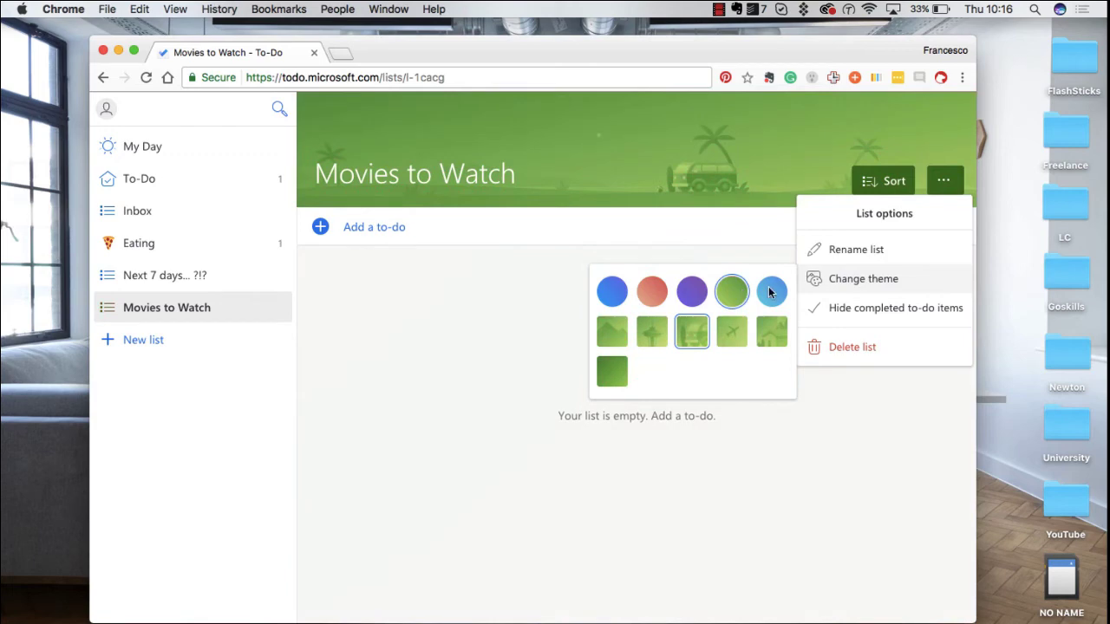
{"action": "left_click", "coordinate": [770, 292]}
{"action": "left_click", "coordinate": [730, 328]}
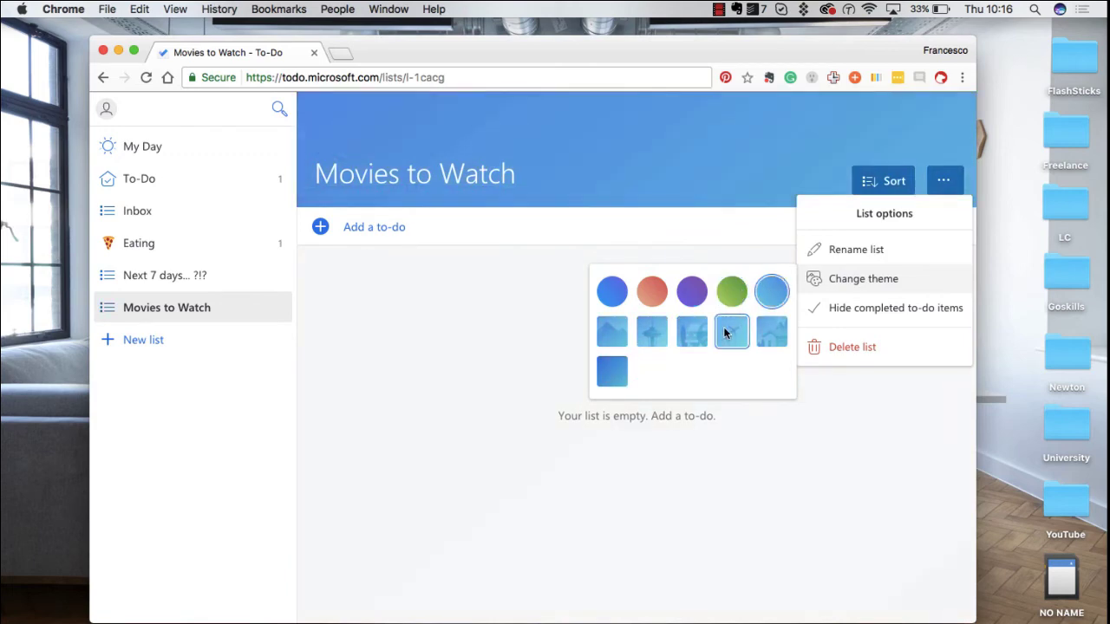
{"action": "left_click", "coordinate": [601, 333]}
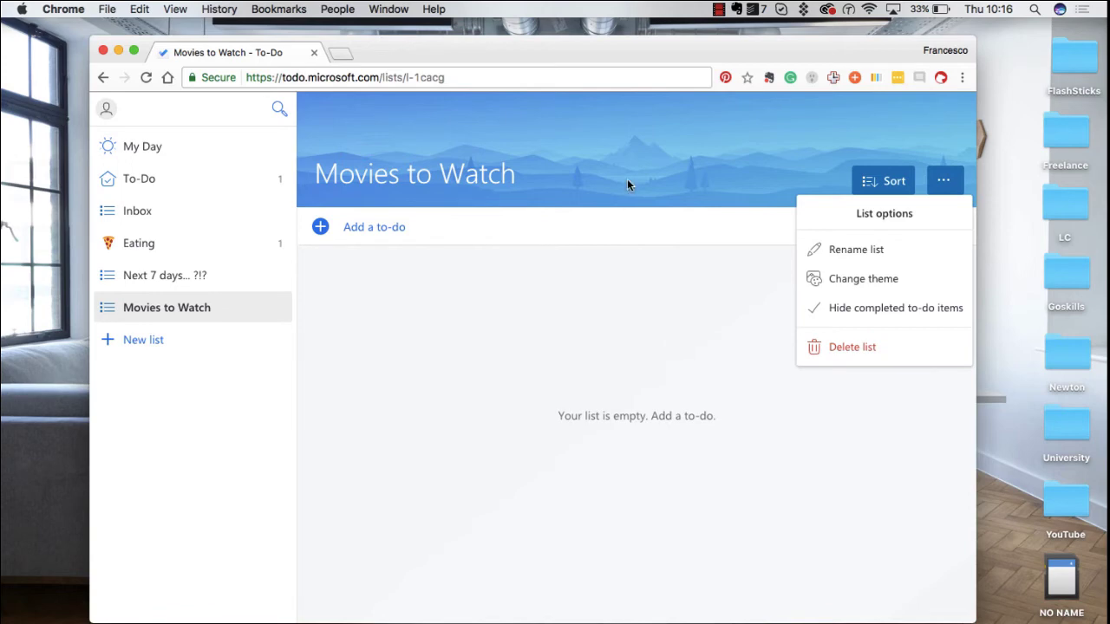
Step: Prefix the Movies to Watch title with 🎬 and drag the list just below Eating
{"action": "left_click", "coordinate": [212, 245]}
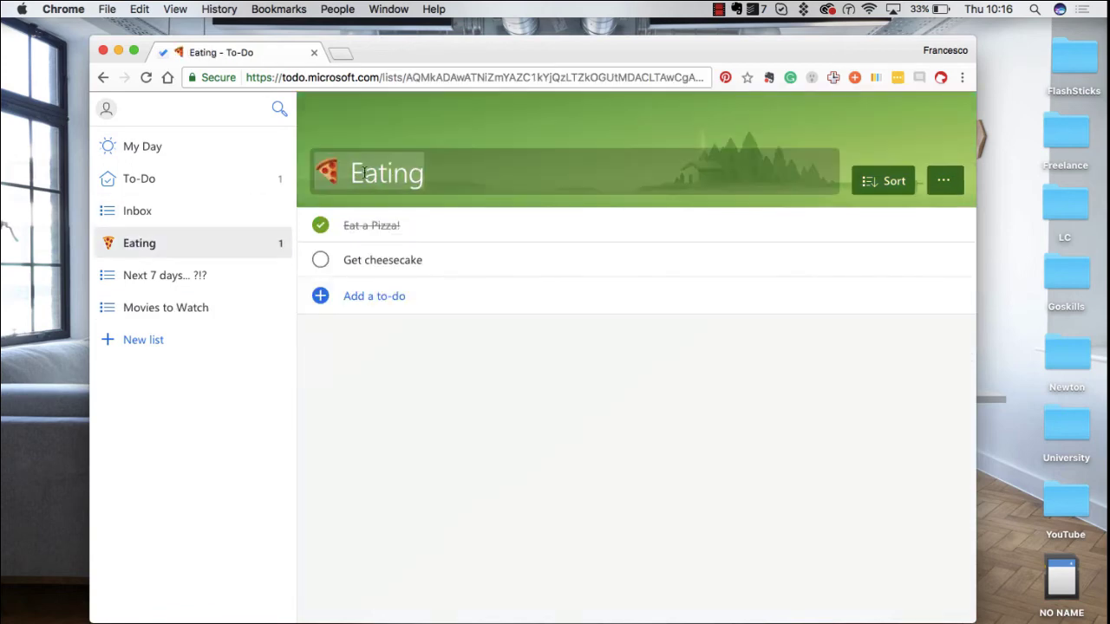
{"action": "left_click", "coordinate": [193, 308]}
{"action": "left_click", "coordinate": [396, 176]}
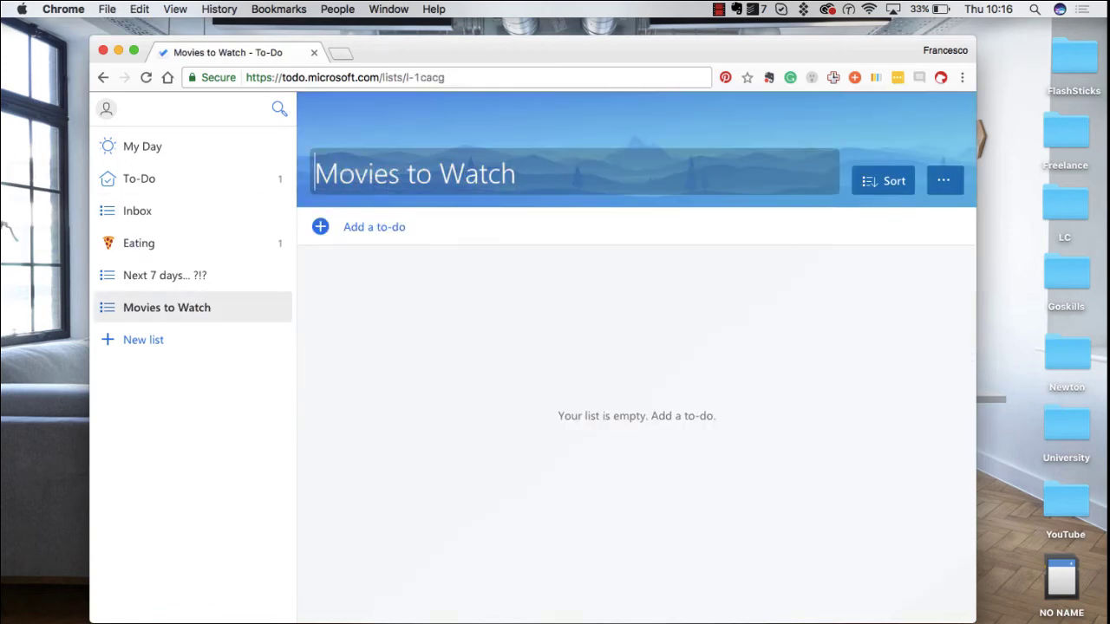
{"action": "type", "text": "🎬"}
{"action": "left_click", "coordinate": [396, 377]}
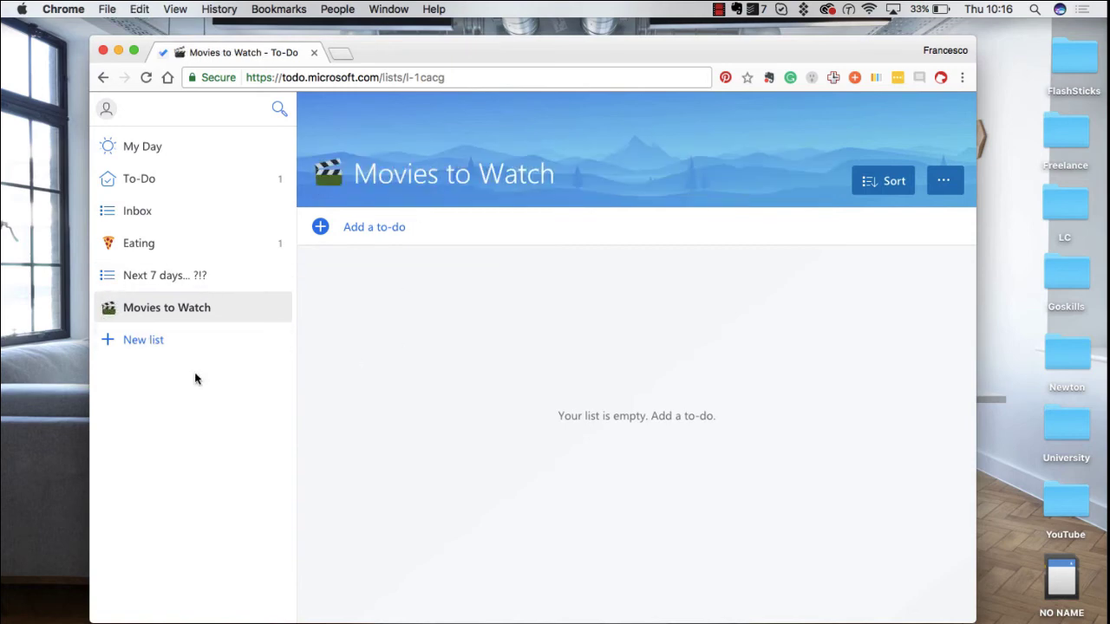
{"action": "left_click_drag", "start_coordinate": [136, 299], "coordinate": [139, 262]}
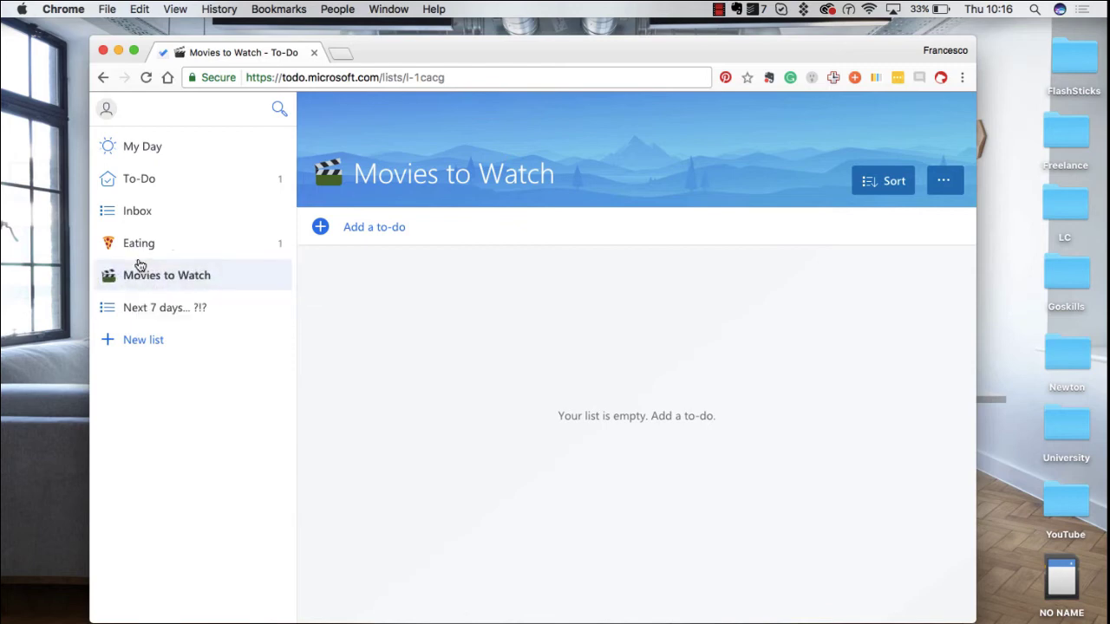
Step: Add 'The Martian' as a to-do in Movies to Watch
{"action": "left_click", "coordinate": [406, 217]}
{"action": "type", "text": "The Martian"}
{"action": "key", "text": "Return"}
{"action": "left_click", "coordinate": [556, 373]}
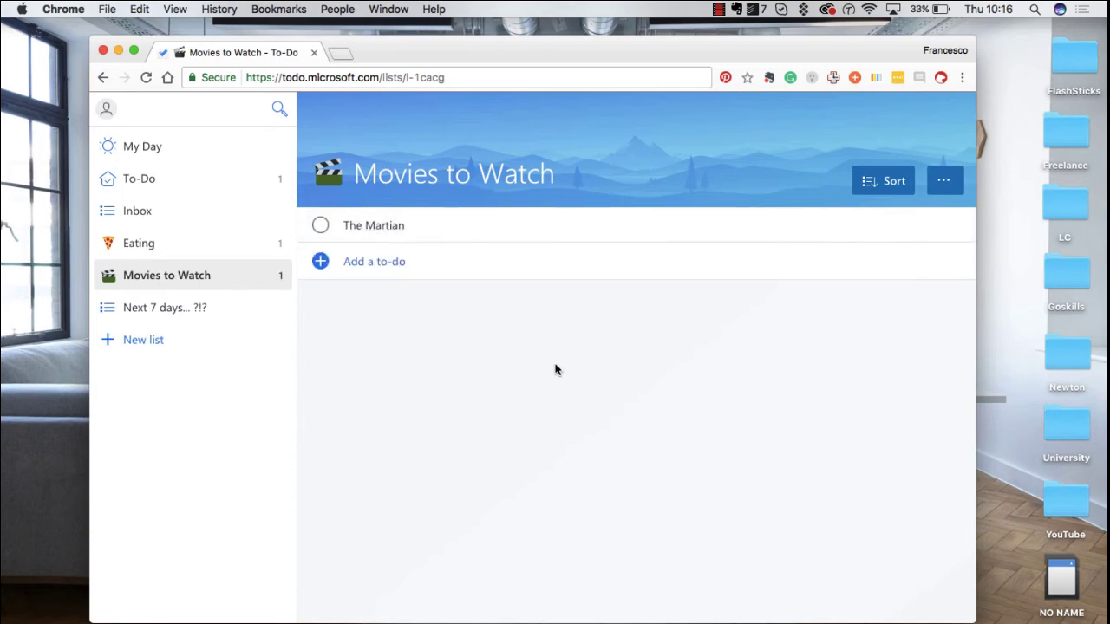
{"action": "left_click", "coordinate": [885, 180]}
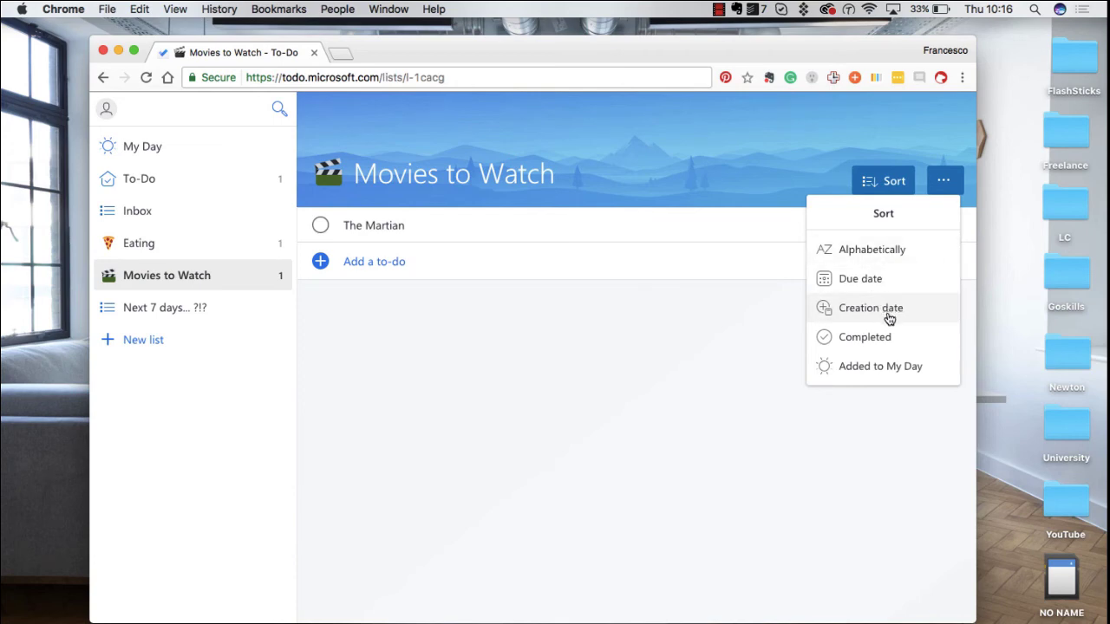
Step: Replace the Movies to Watch theme with the solid blue tile, then return to My Day
{"action": "left_click", "coordinate": [885, 345]}
{"action": "left_click", "coordinate": [942, 182]}
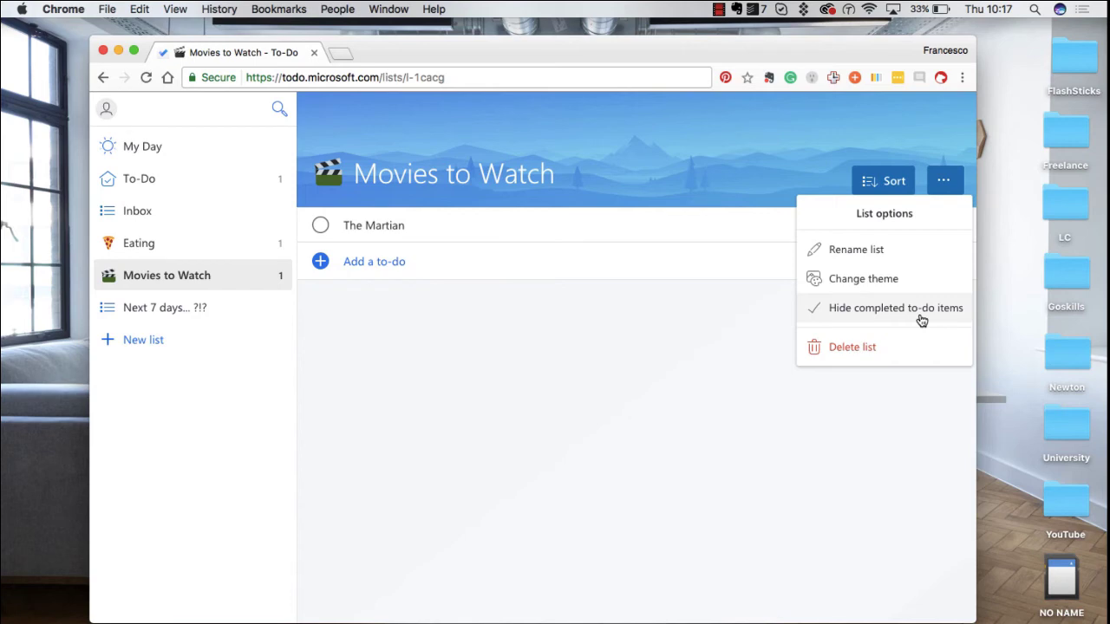
{"action": "left_click", "coordinate": [811, 281]}
{"action": "left_click", "coordinate": [621, 377]}
{"action": "left_click", "coordinate": [493, 376]}
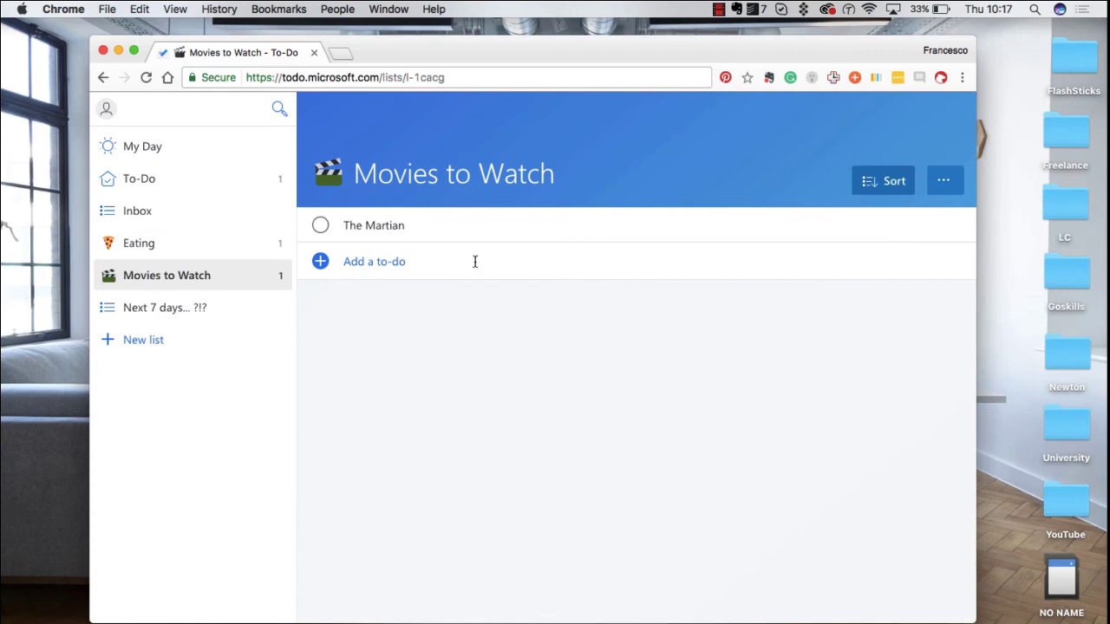
{"action": "left_click", "coordinate": [176, 148]}
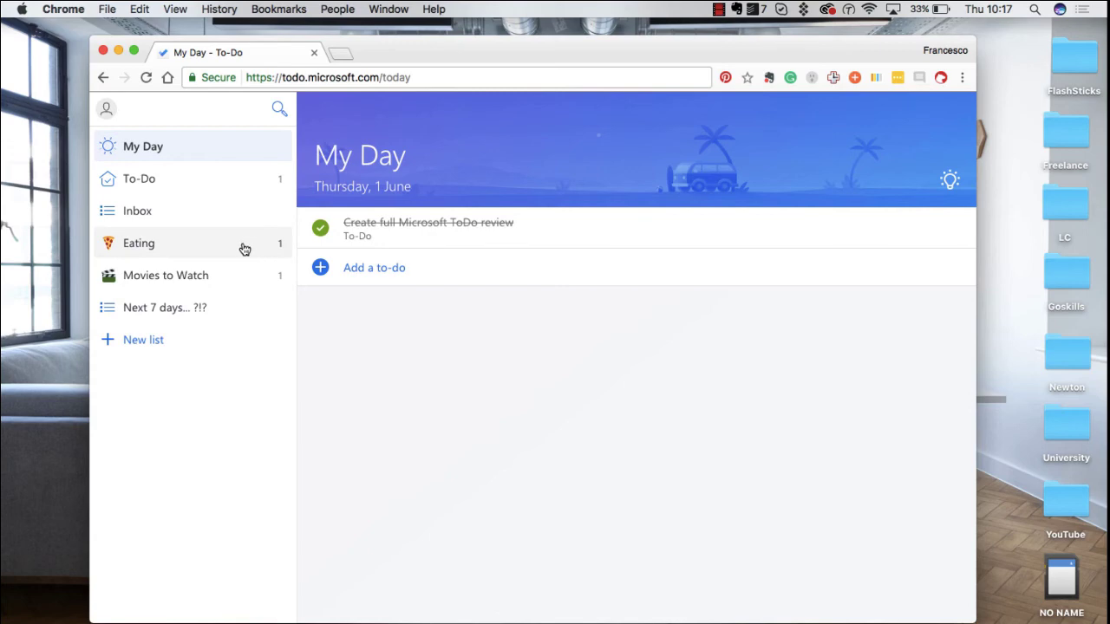
{"action": "left_click", "coordinate": [220, 276]}
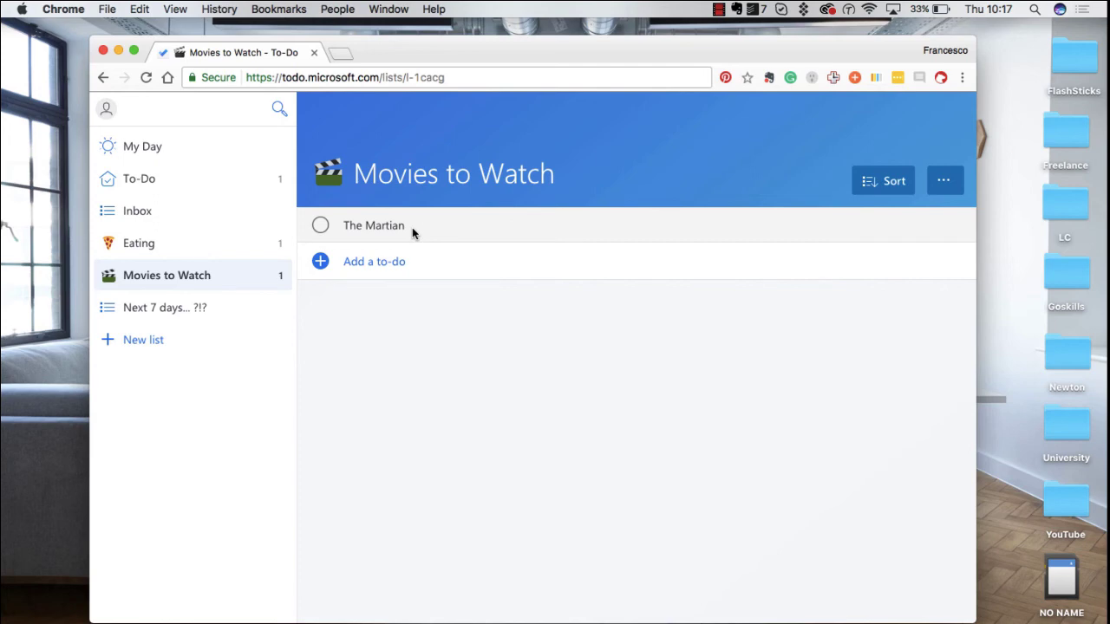
{"action": "left_click", "coordinate": [222, 145]}
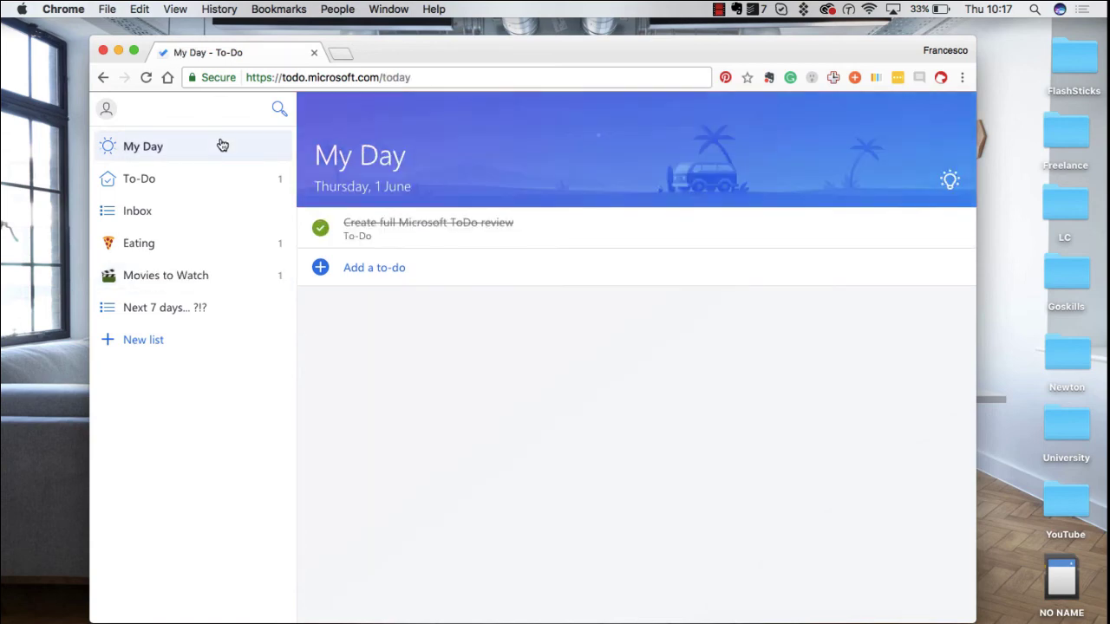